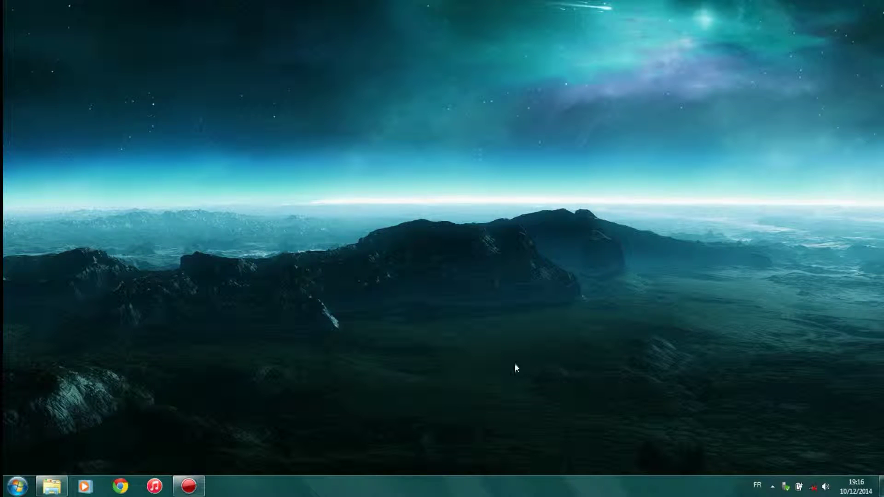
Open the A découper folder window and bring up the archive creation settings for the video "Vidéo de 240Mo"
click(63, 491)
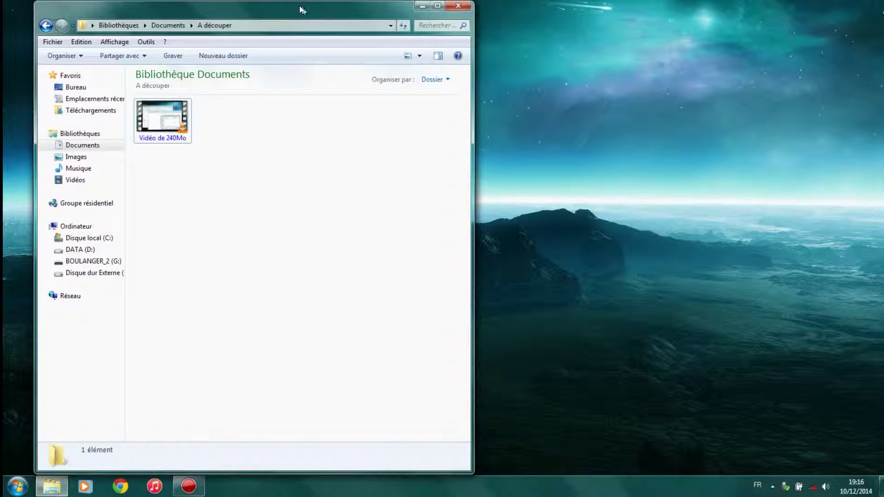
drag(300, 9, 416, 6)
click(279, 121)
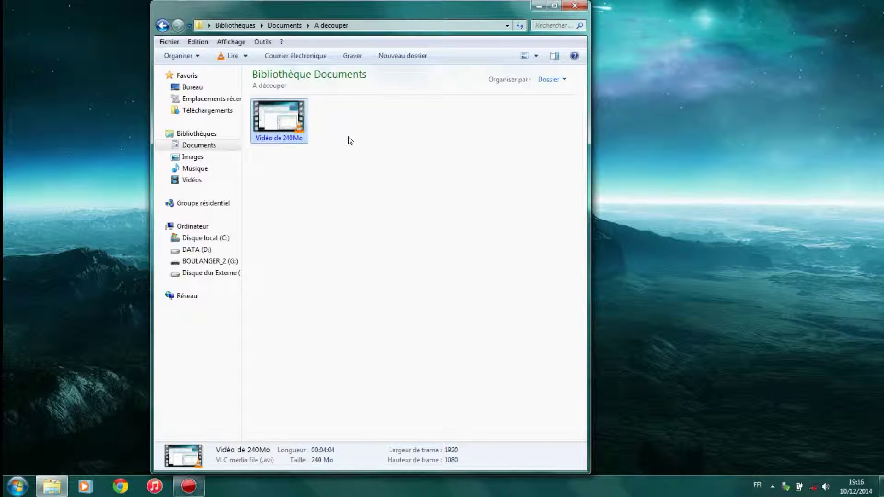
right_click(286, 125)
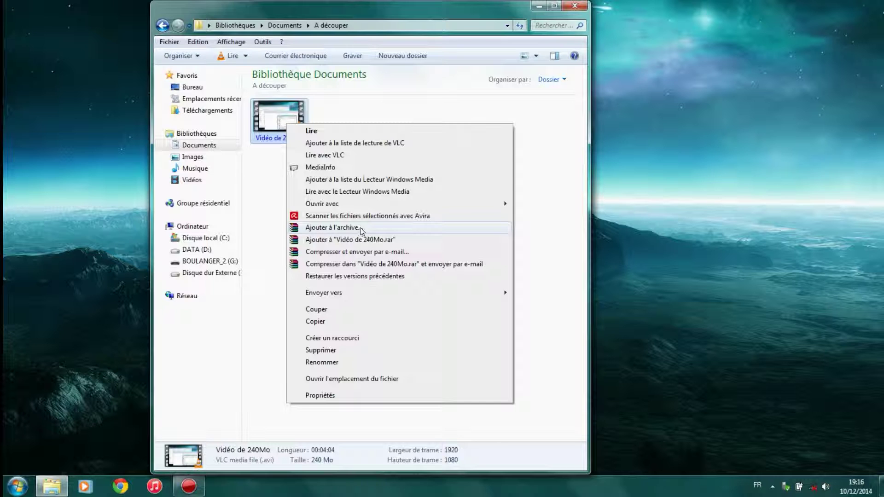
click(374, 232)
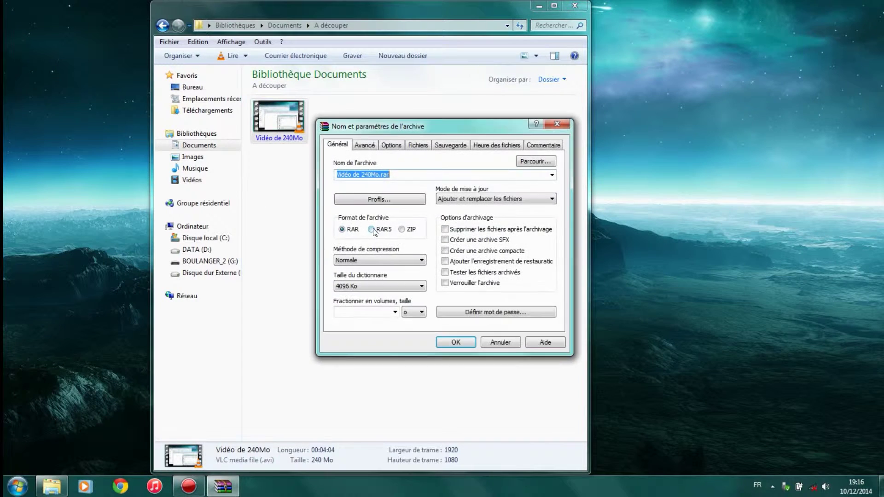
Set the split volume size to 50 Mo and create the RAR archive of the video
click(395, 312)
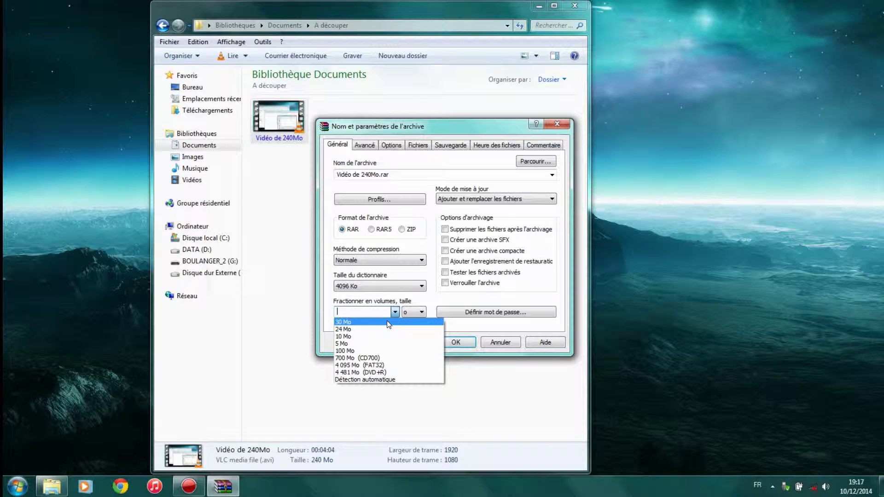
click(358, 309)
text(5656)
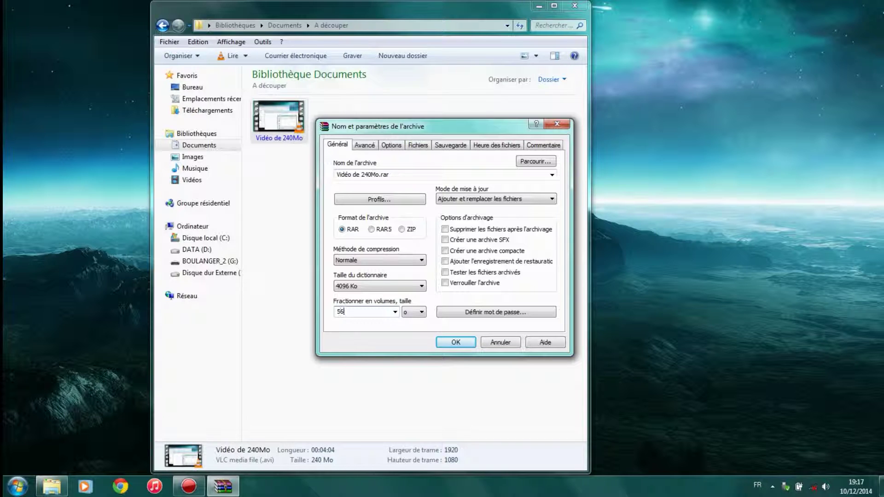
key(BackSpace)
key(BackSpace)
key(BackSpace)
key(BackSpace)
click(410, 313)
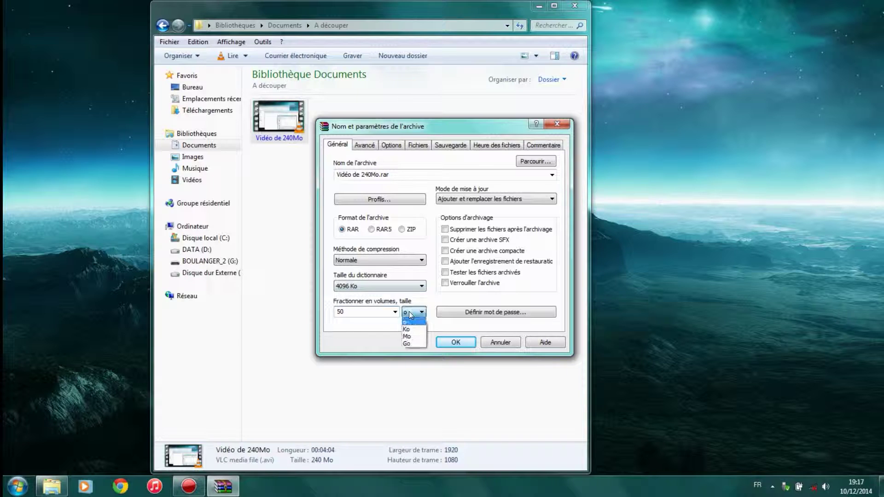
click(409, 338)
click(462, 341)
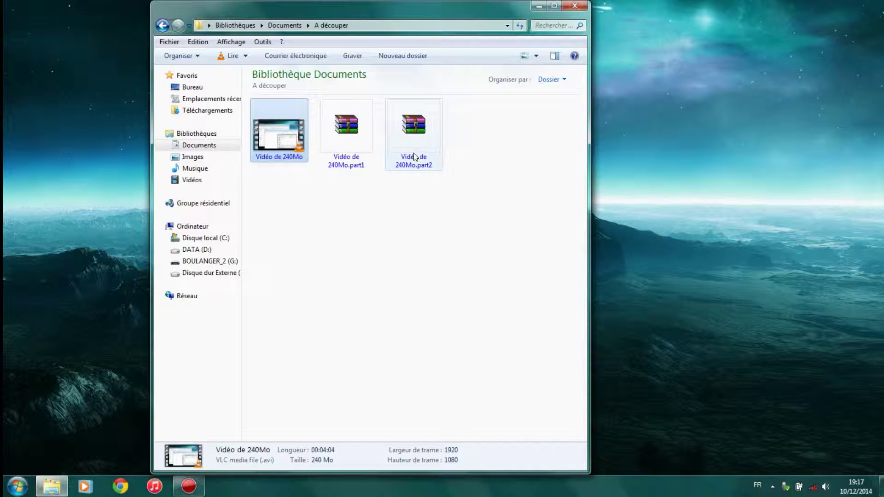
Check the file sizes of the part1 and part2 archives and of the original video
click(346, 134)
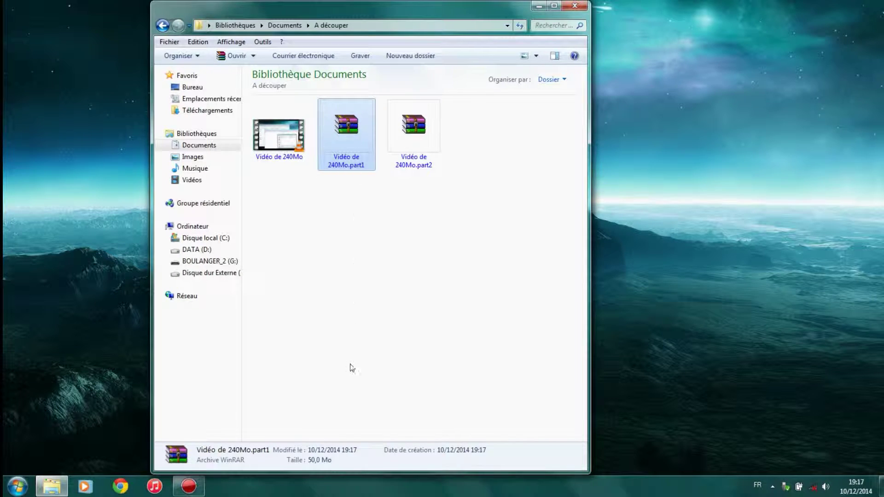
click(413, 139)
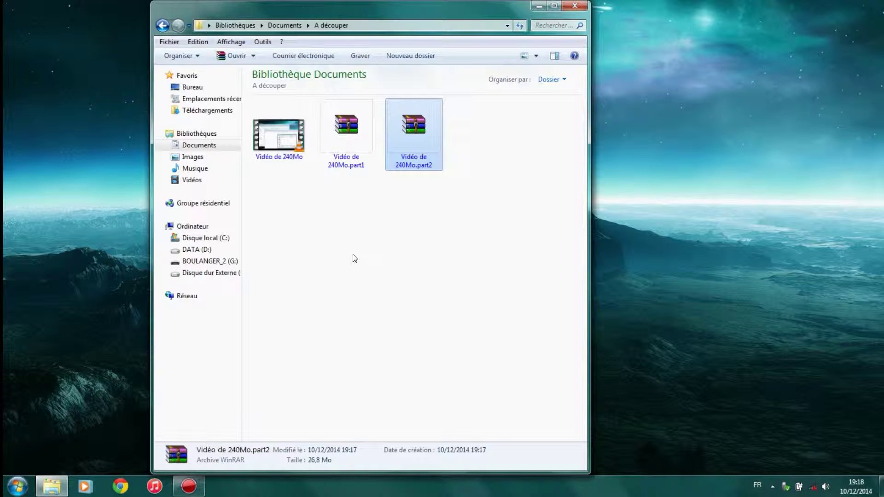
click(279, 138)
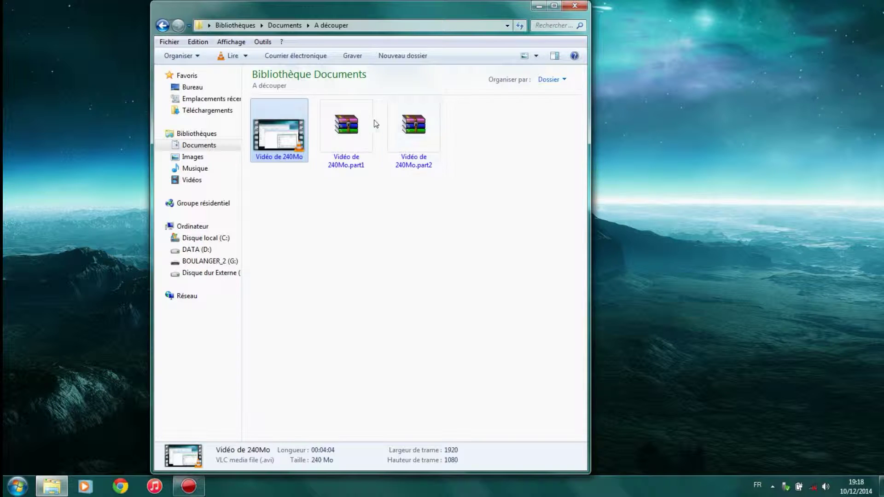
Delete the original video "Vidéo de 240Mo" to the recycle bin
right_click(295, 140)
click(350, 365)
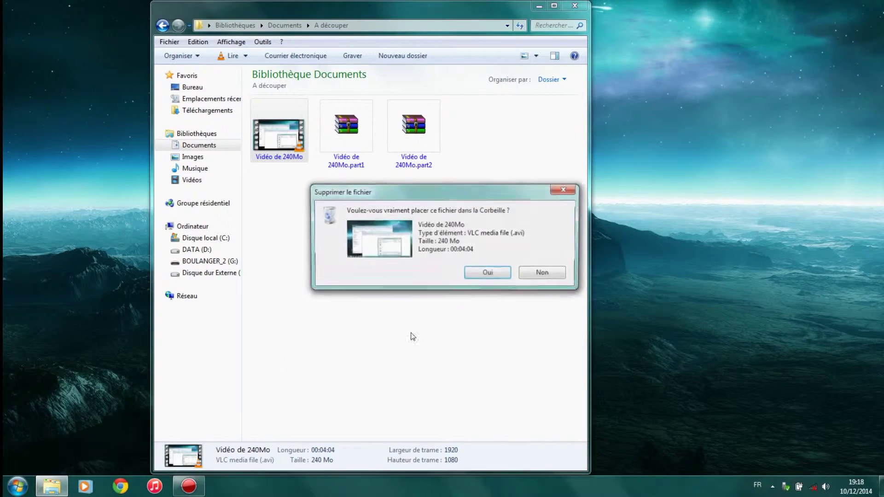
click(479, 275)
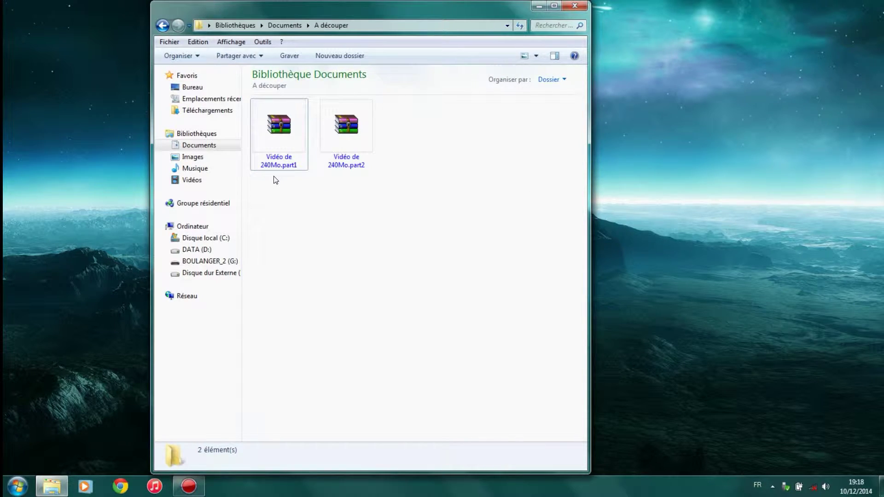
Extract the archive "Vidéo de 240Mo.part1" into the current folder
drag(291, 175, 358, 142)
key(Escape)
click(281, 125)
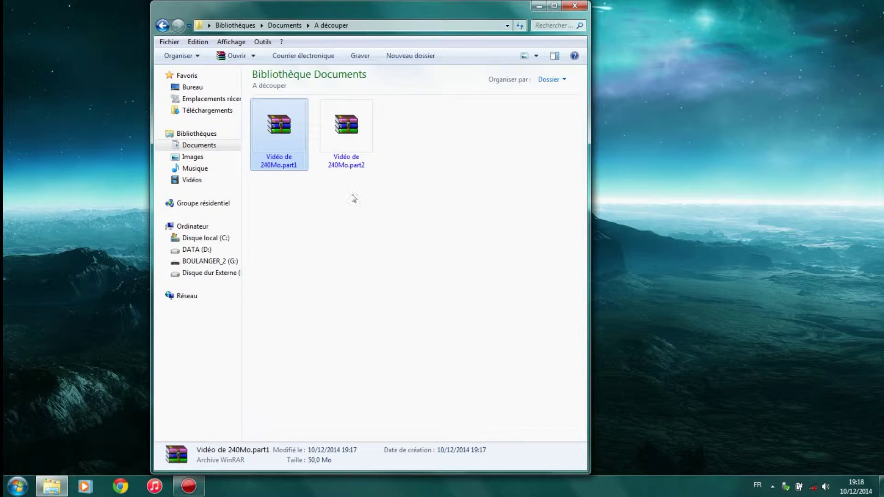
right_click(274, 130)
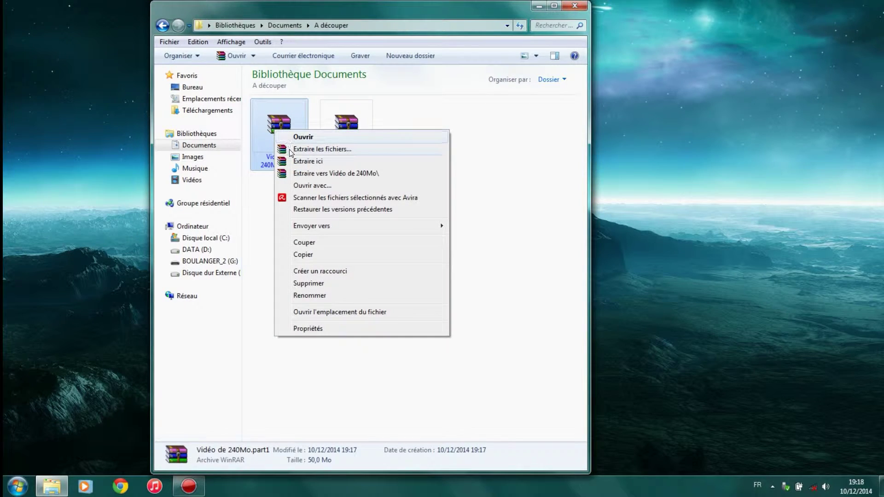
click(318, 161)
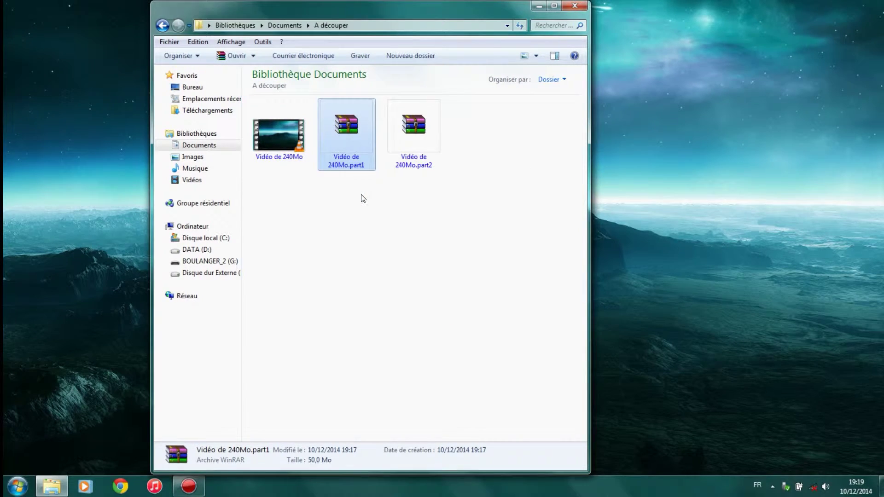
Permanently delete the two archive parts "Vidéo de 240Mo.part1" and "Vidéo de 240Mo.part2"
drag(353, 183, 413, 144)
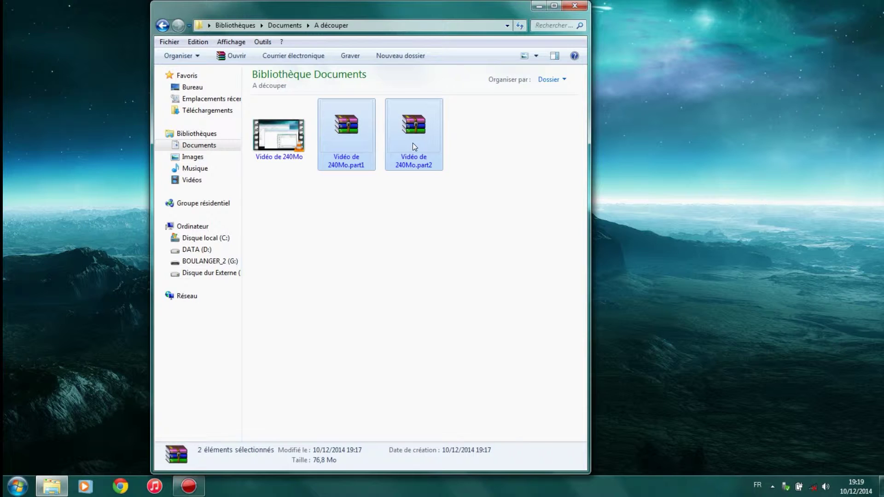
key(shift+Delete)
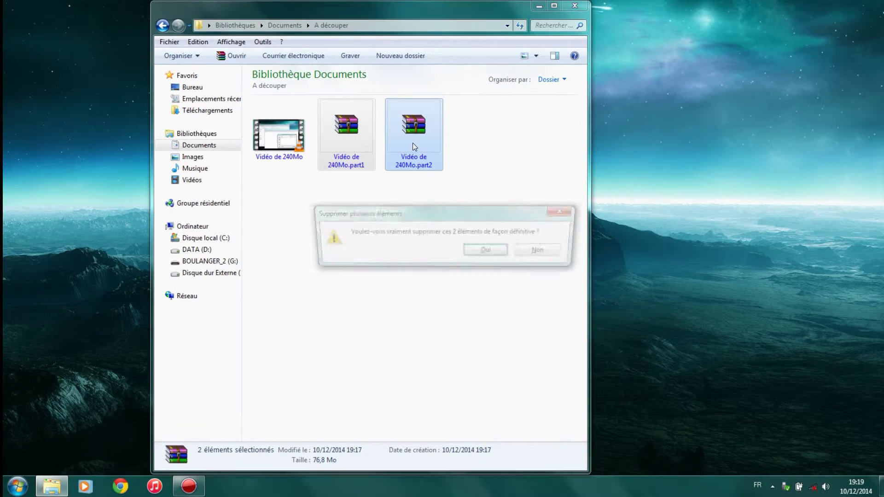
key(Return)
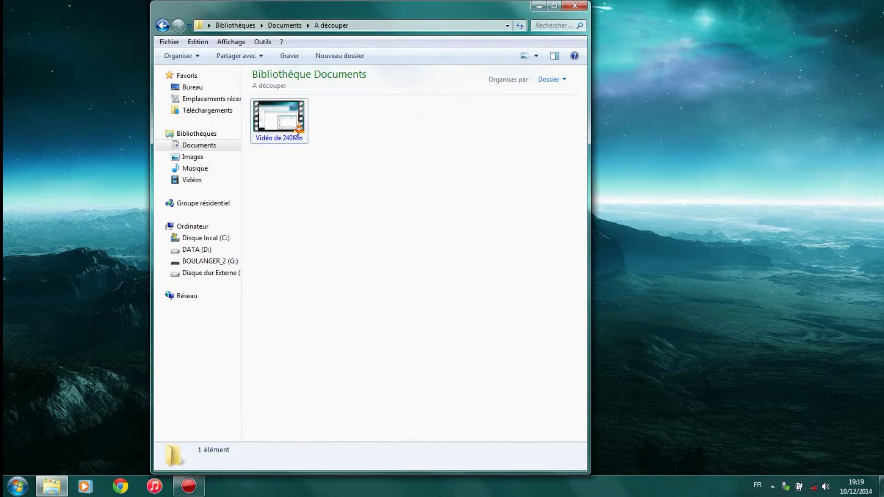
Check the extracted video's file size and close the A découper folder window
click(282, 128)
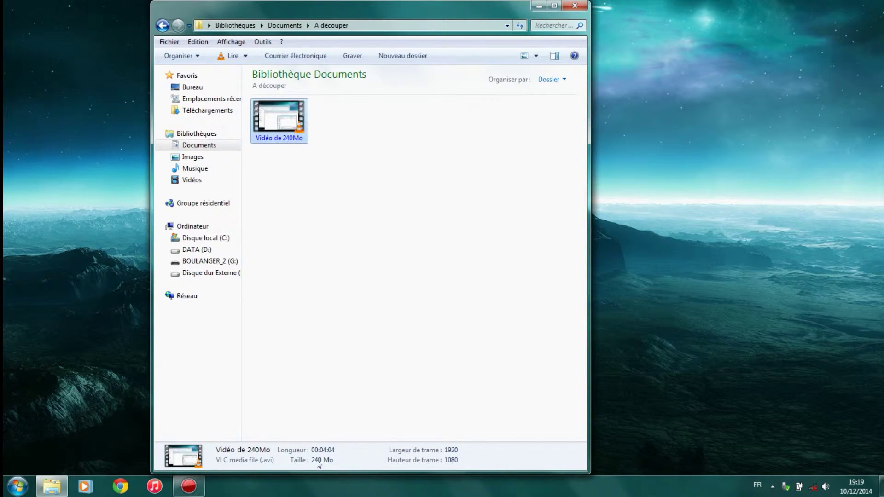
click(308, 174)
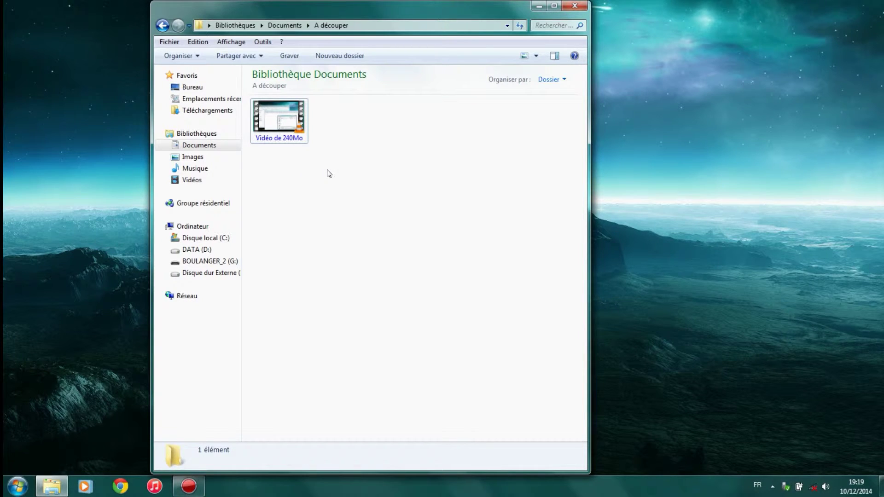
click(575, 5)
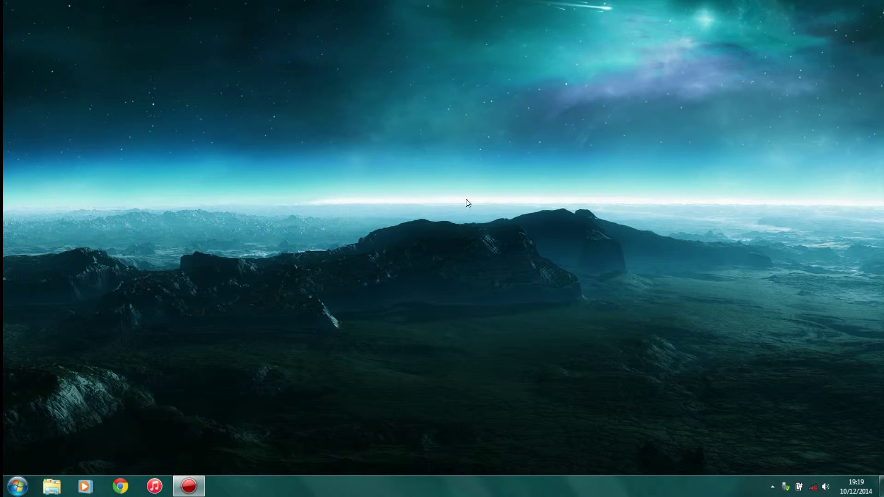